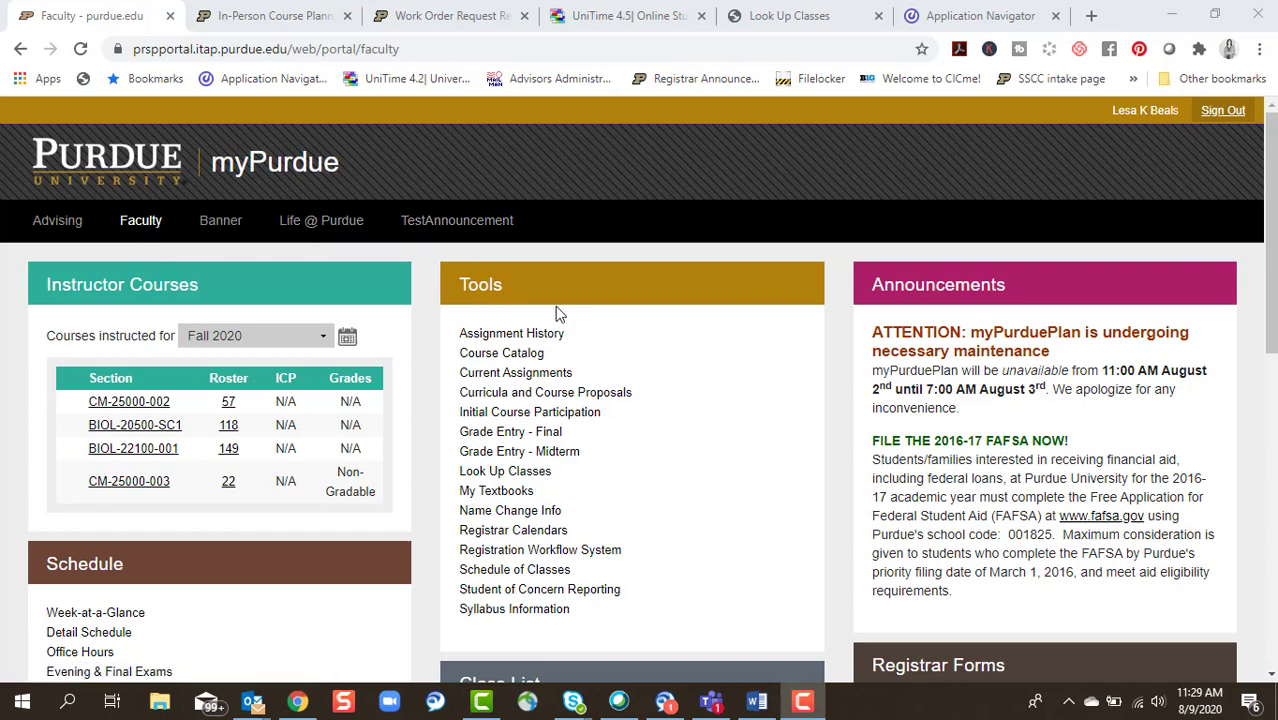
Switch from the myPurdue faculty portal to the In-Person Course Planning tab
left_click(254, 24)
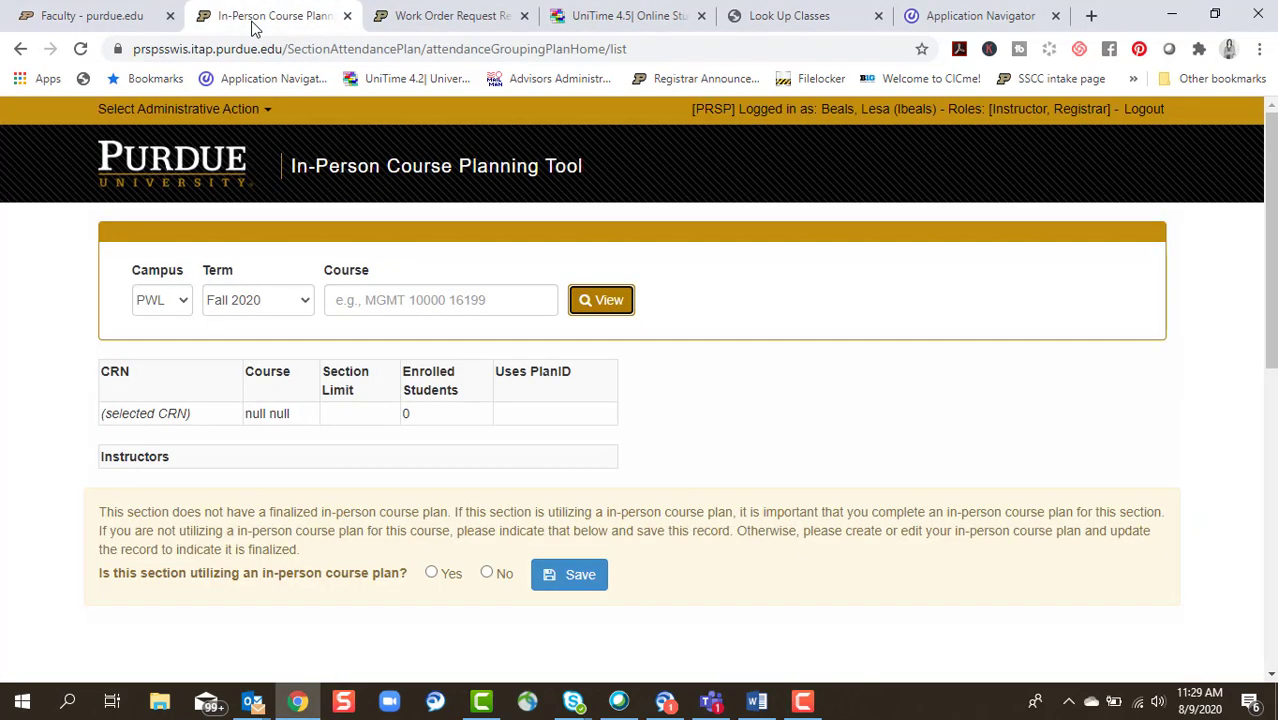
Keep campus PWL and term Fall 2020, and enter 'CM 250' in the Course field
left_click(181, 310)
left_click(294, 305)
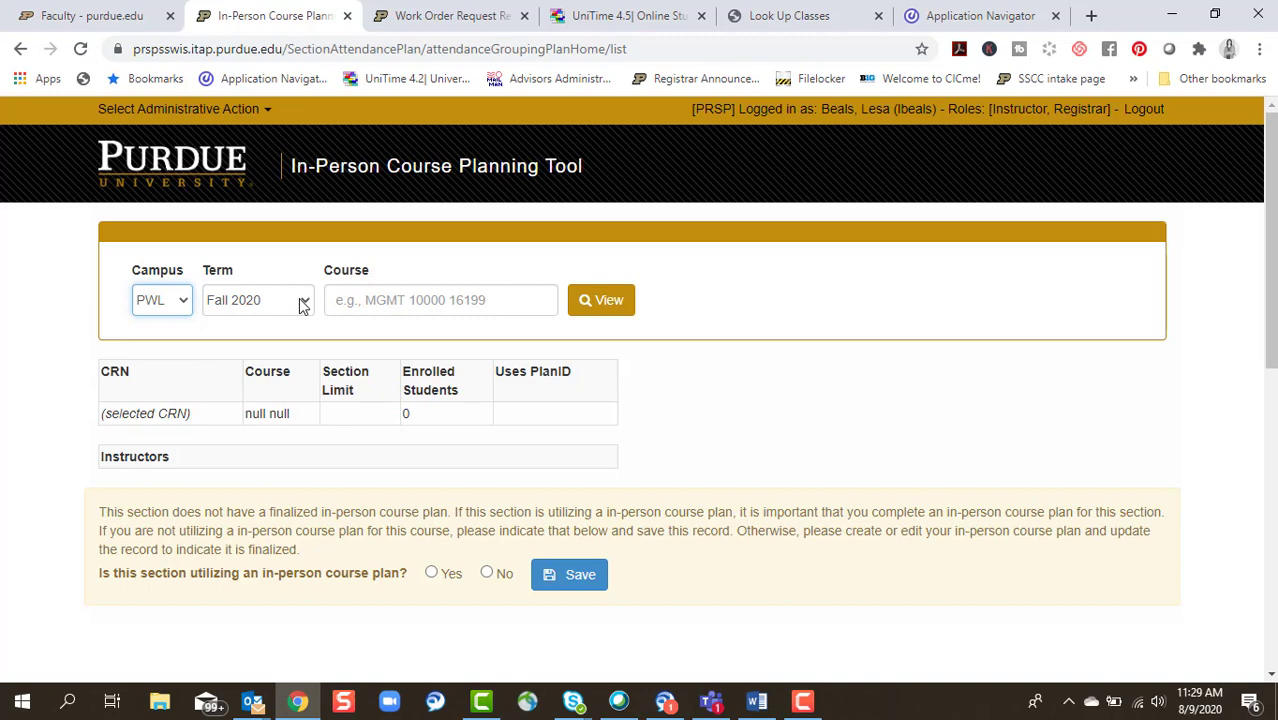
left_click(303, 305)
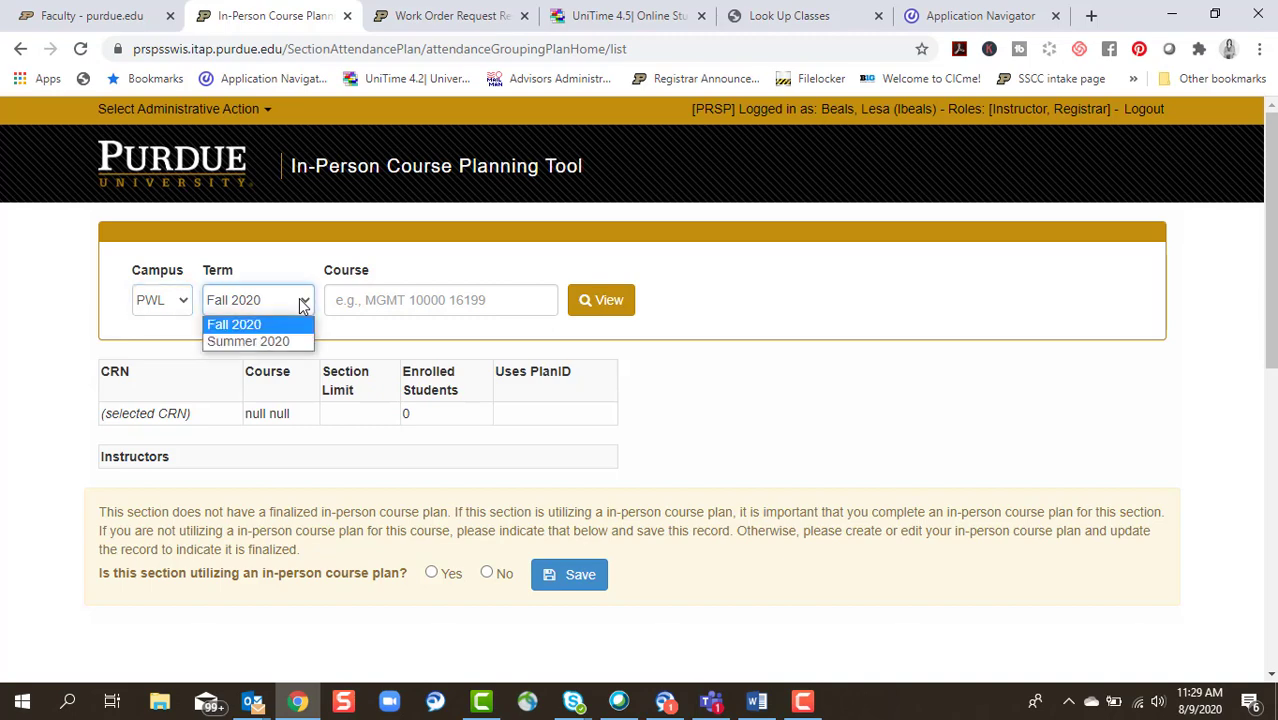
left_click(303, 305)
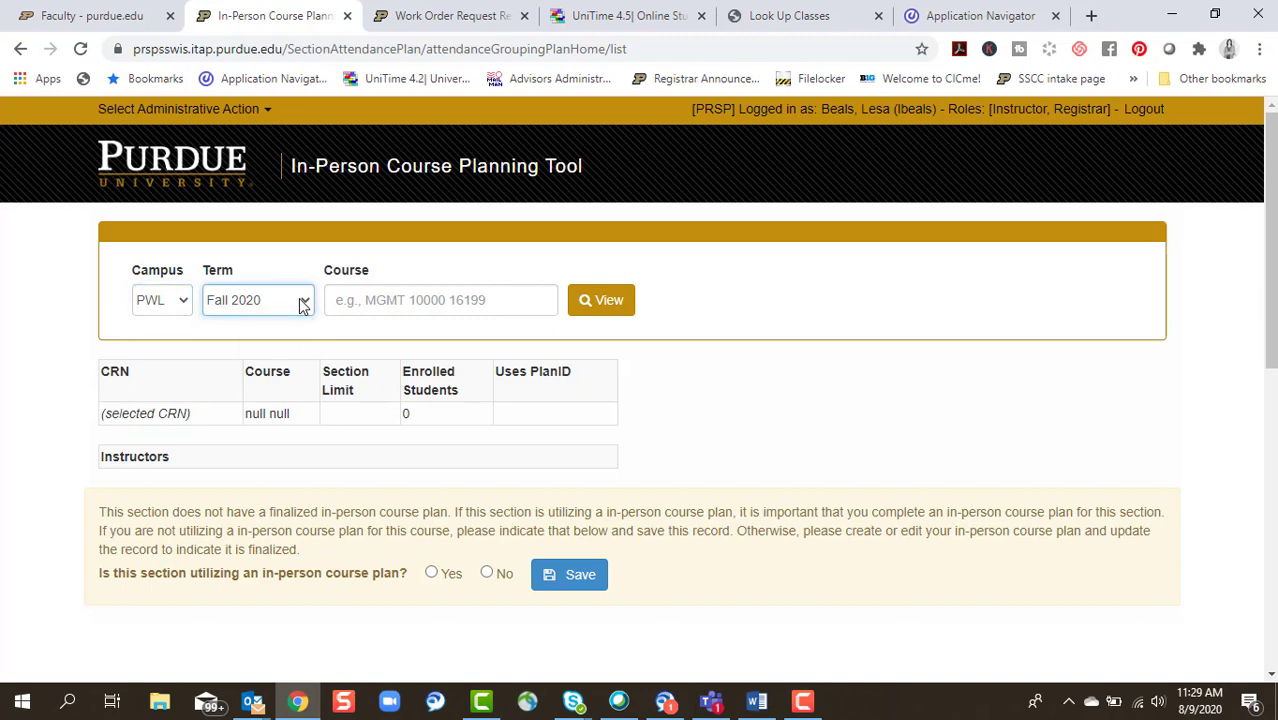
left_click(380, 304)
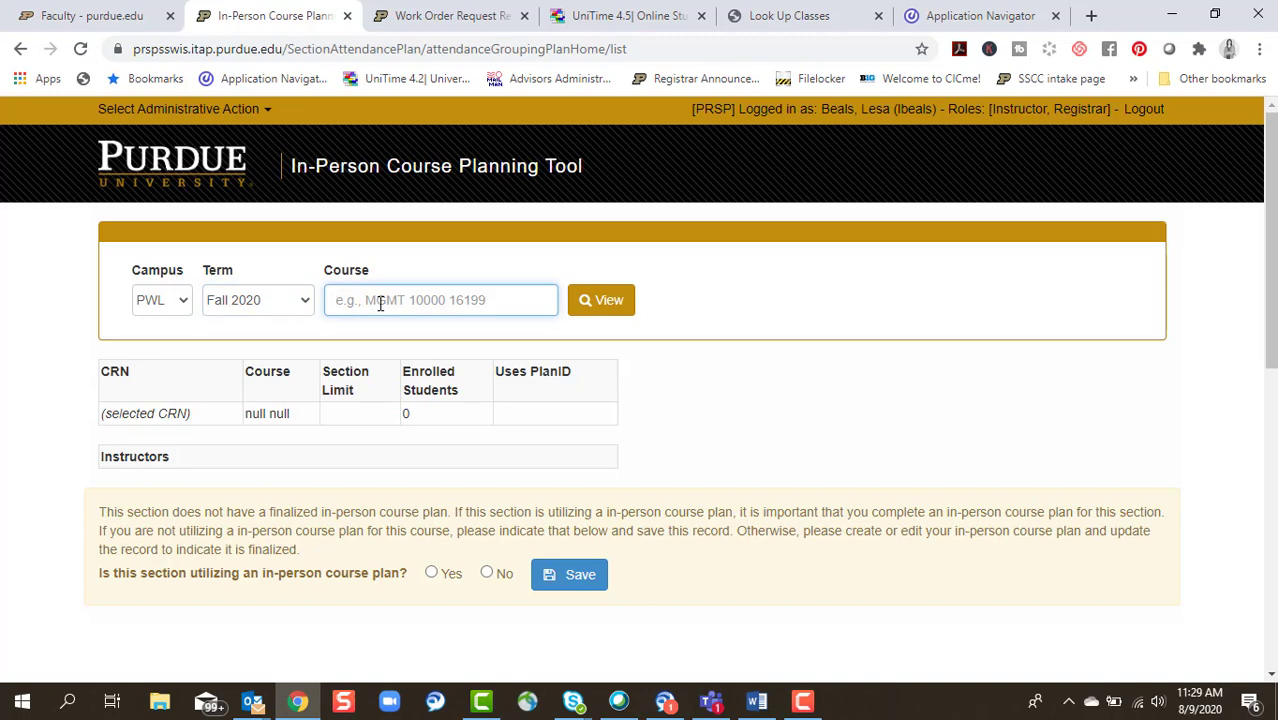
type("CM 250")
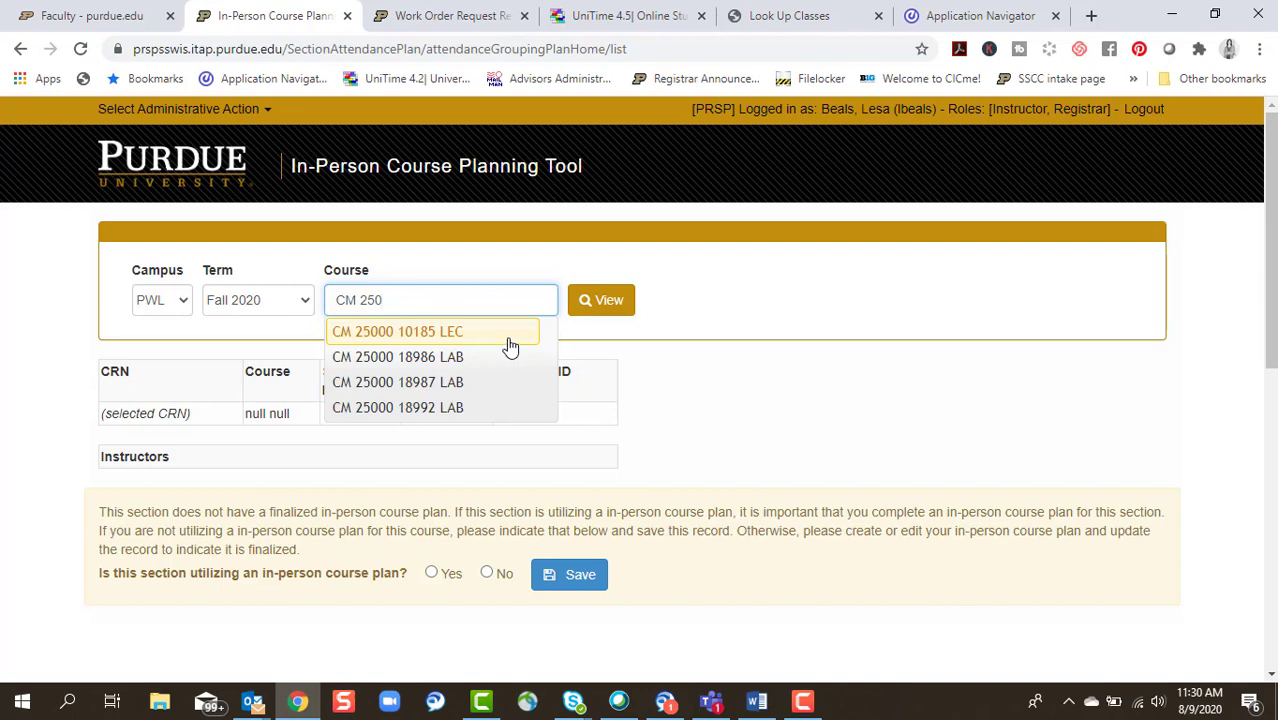
left_click(510, 345)
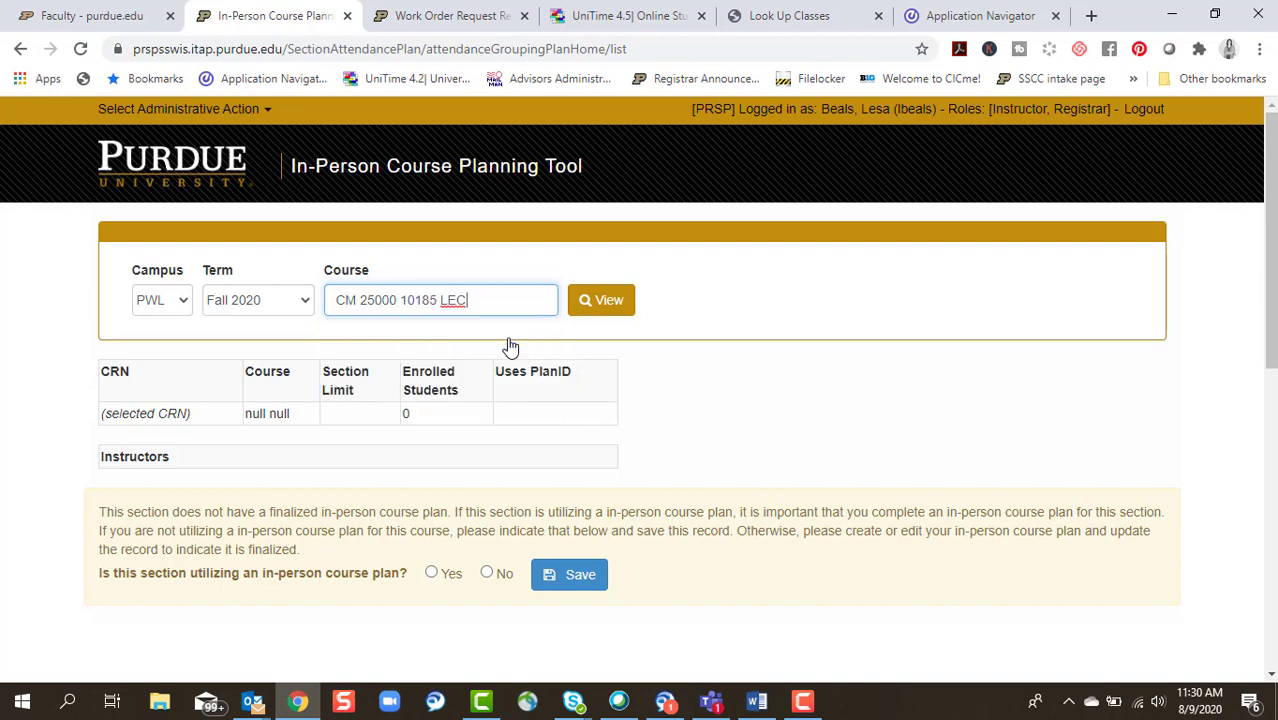
left_click(605, 304)
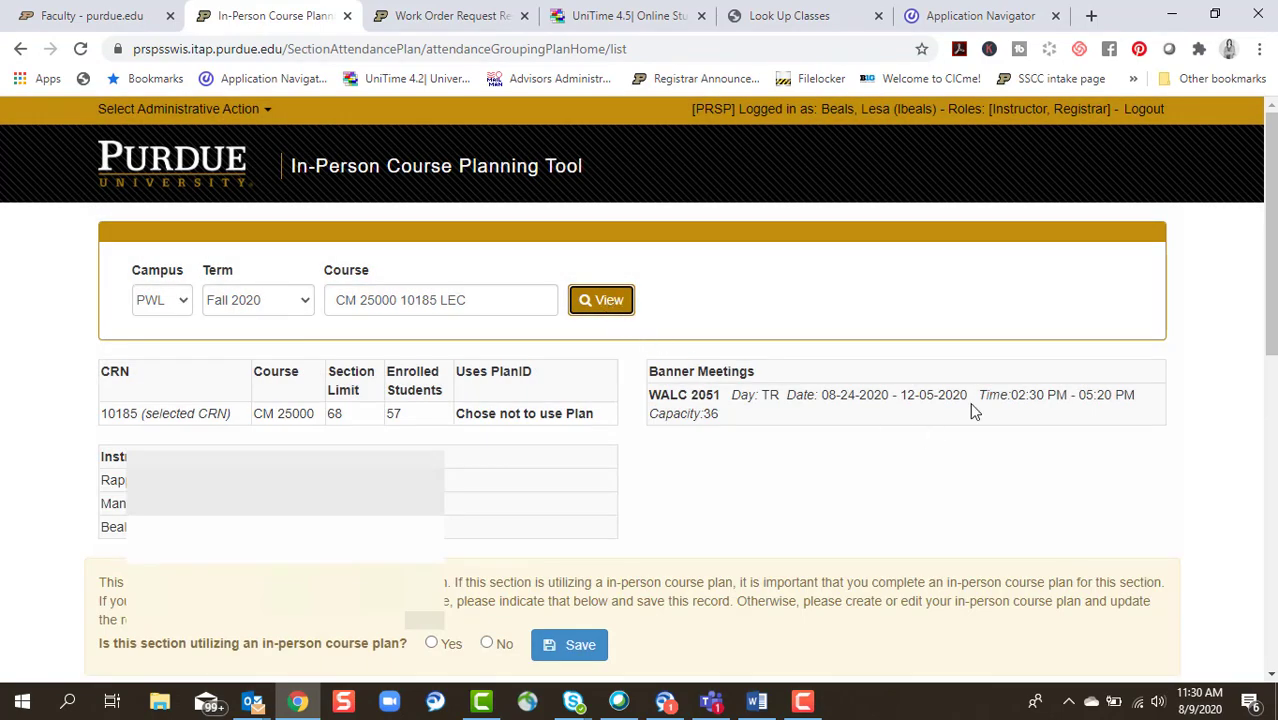
scroll(1264, 296, "down", 1)
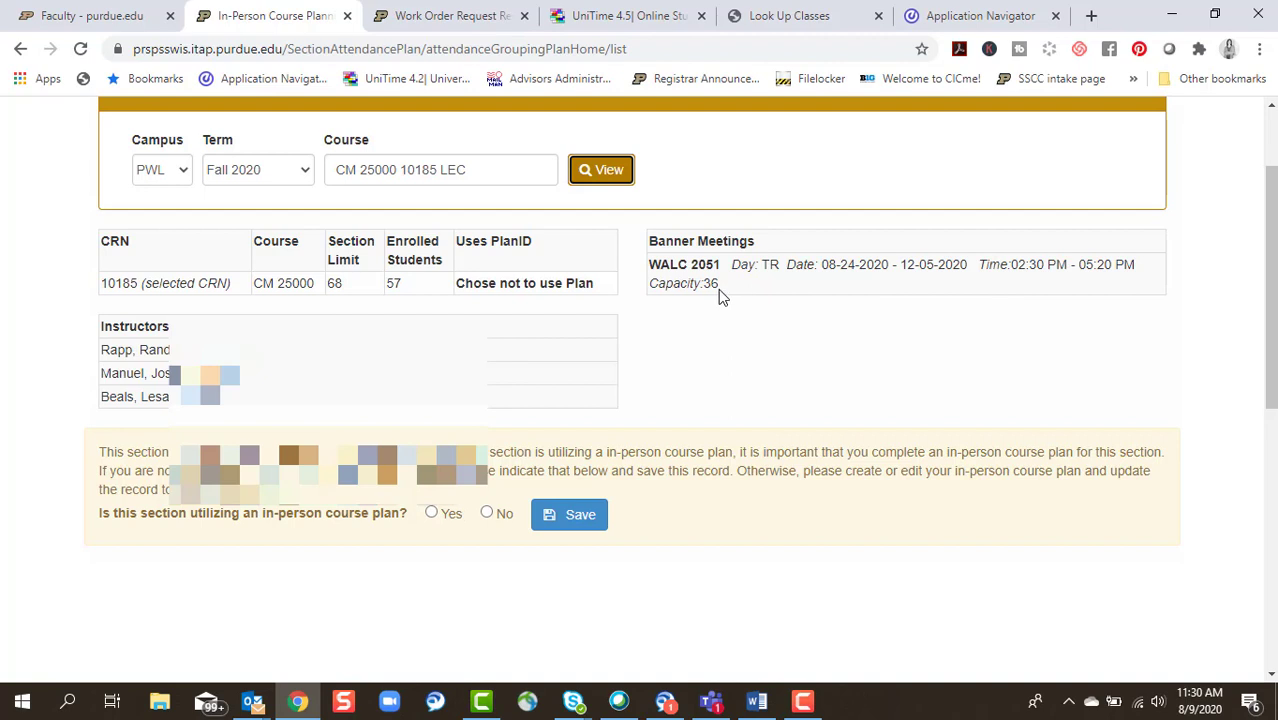
Set the 10185 lecture to use an in-person course plan and save it
left_click(432, 513)
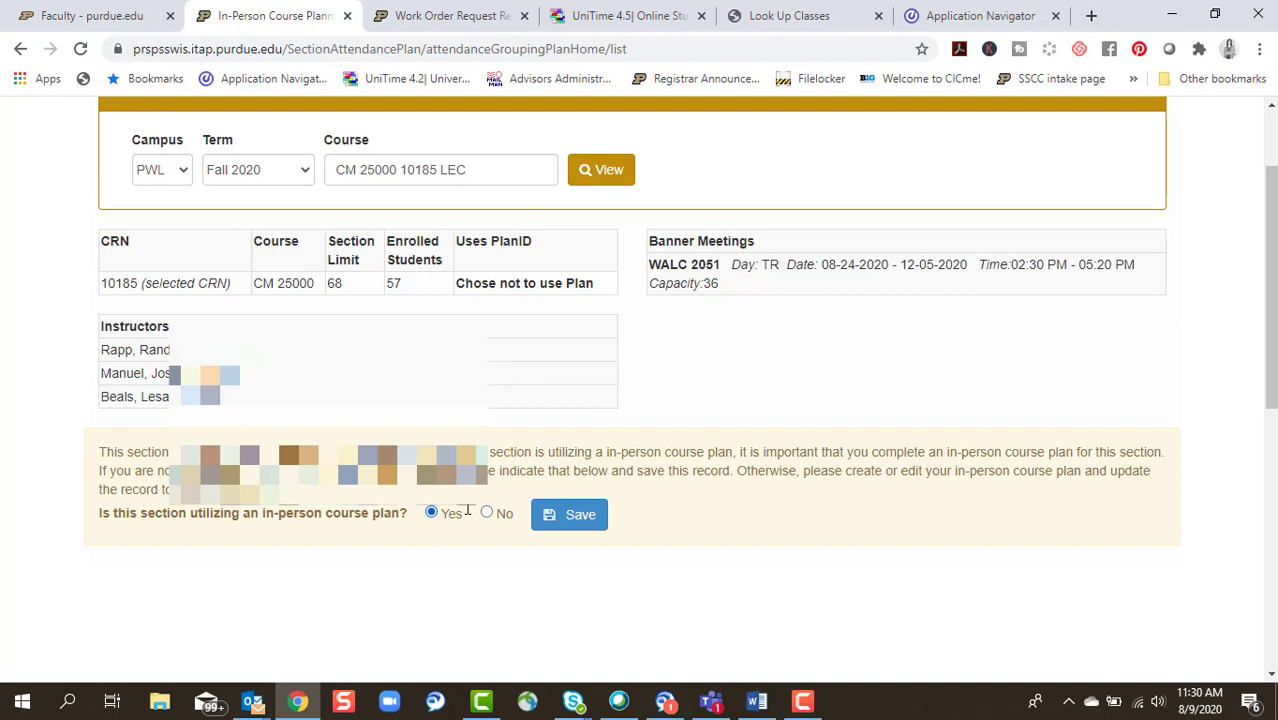
left_click(579, 525)
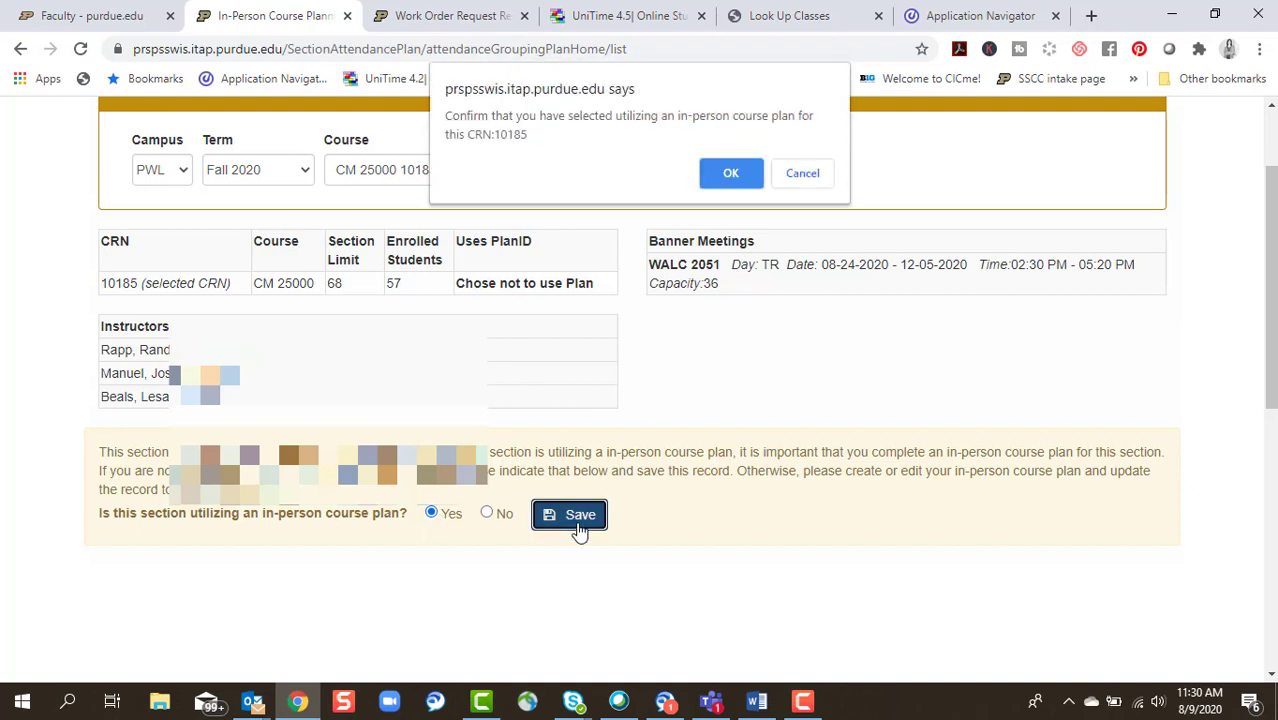
left_click(730, 174)
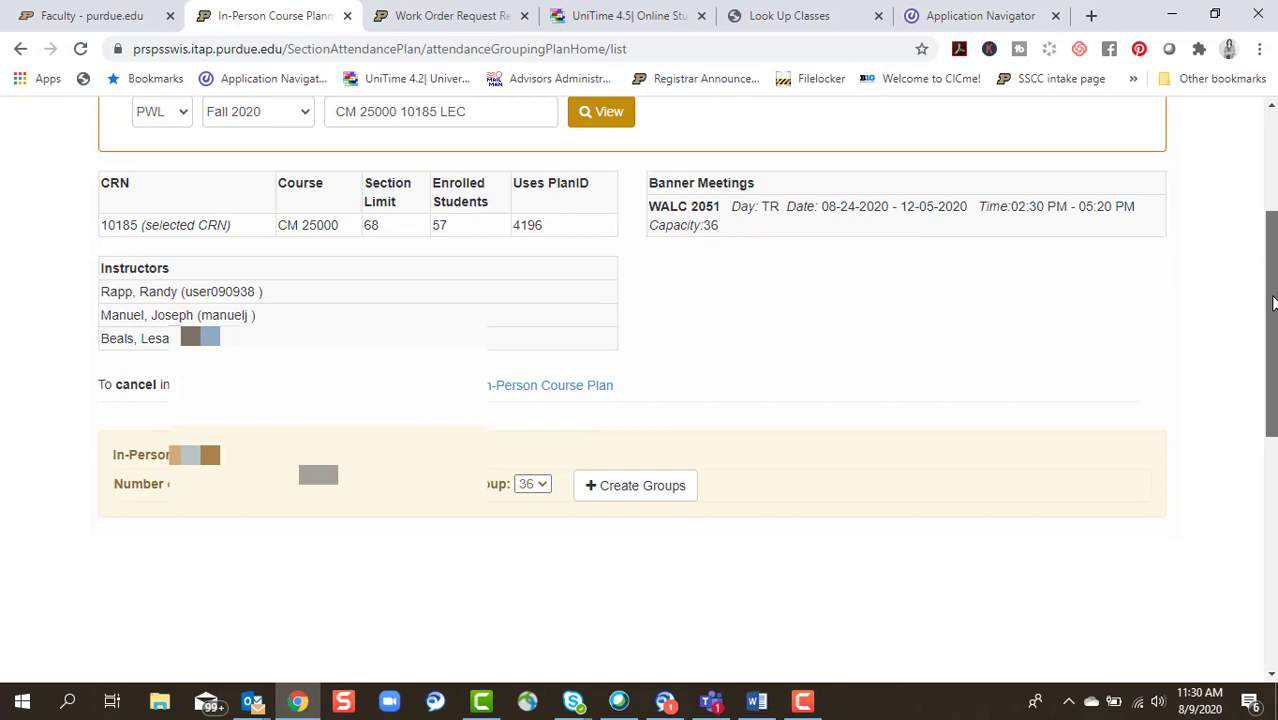
Create 4 in-person groups, Group1–Group4, each limited to 36 students
scroll(727, 192, "down", 2)
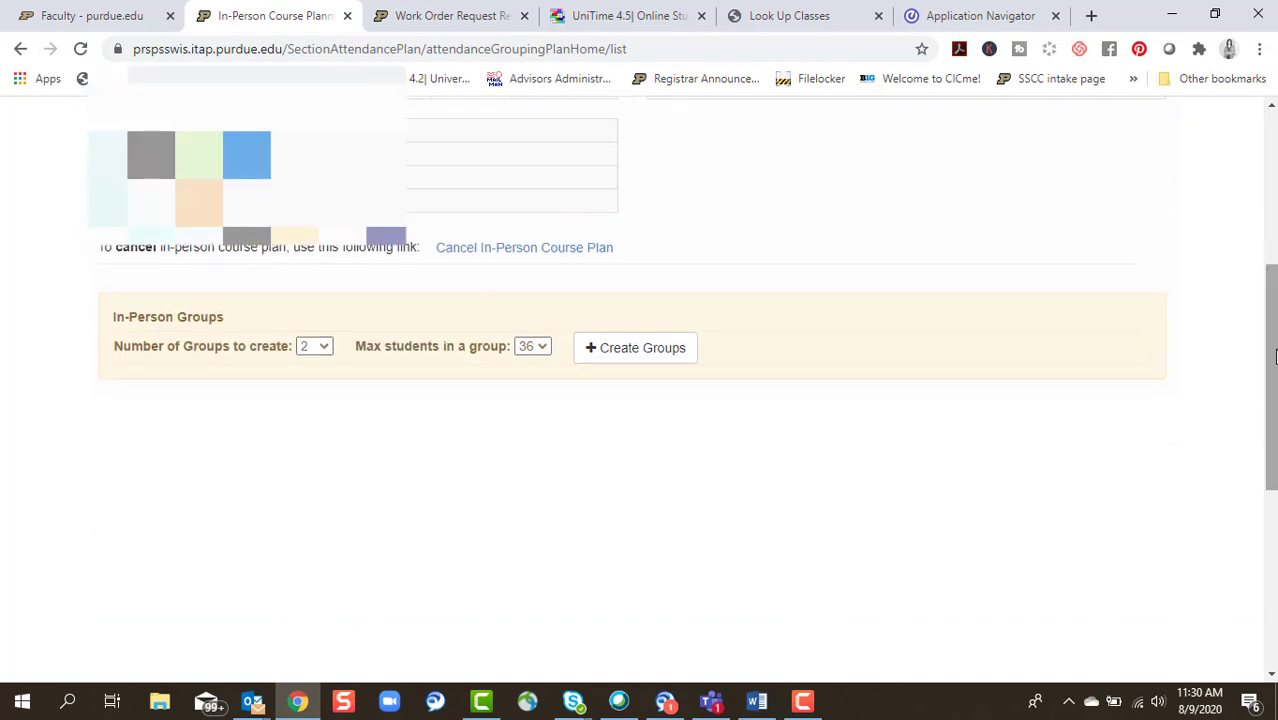
left_click_drag(1272, 357, 1262, 302)
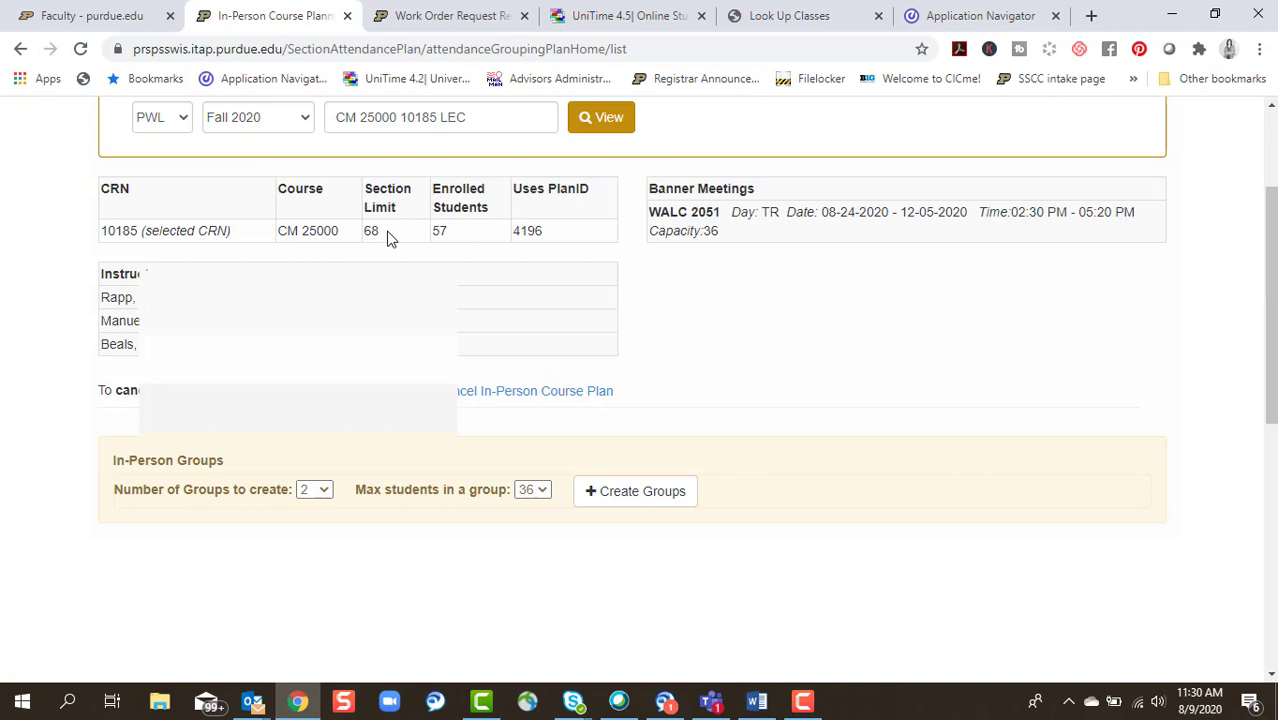
left_click(320, 490)
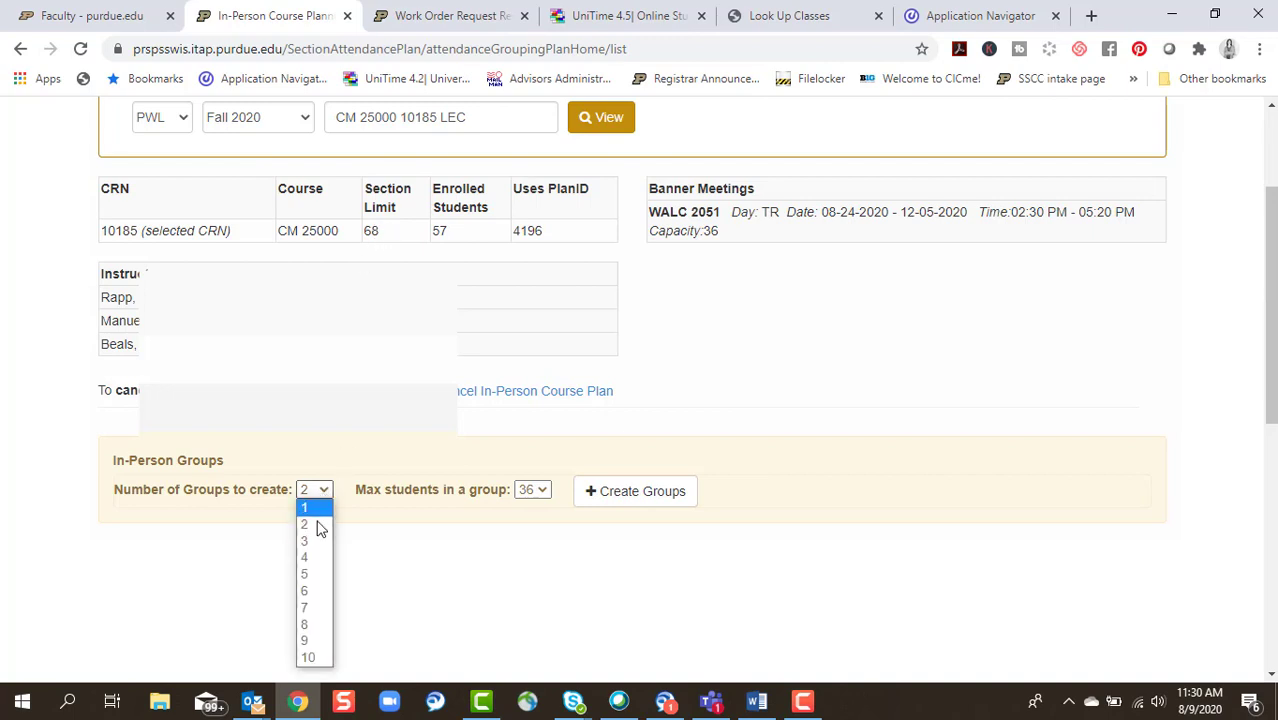
left_click(312, 558)
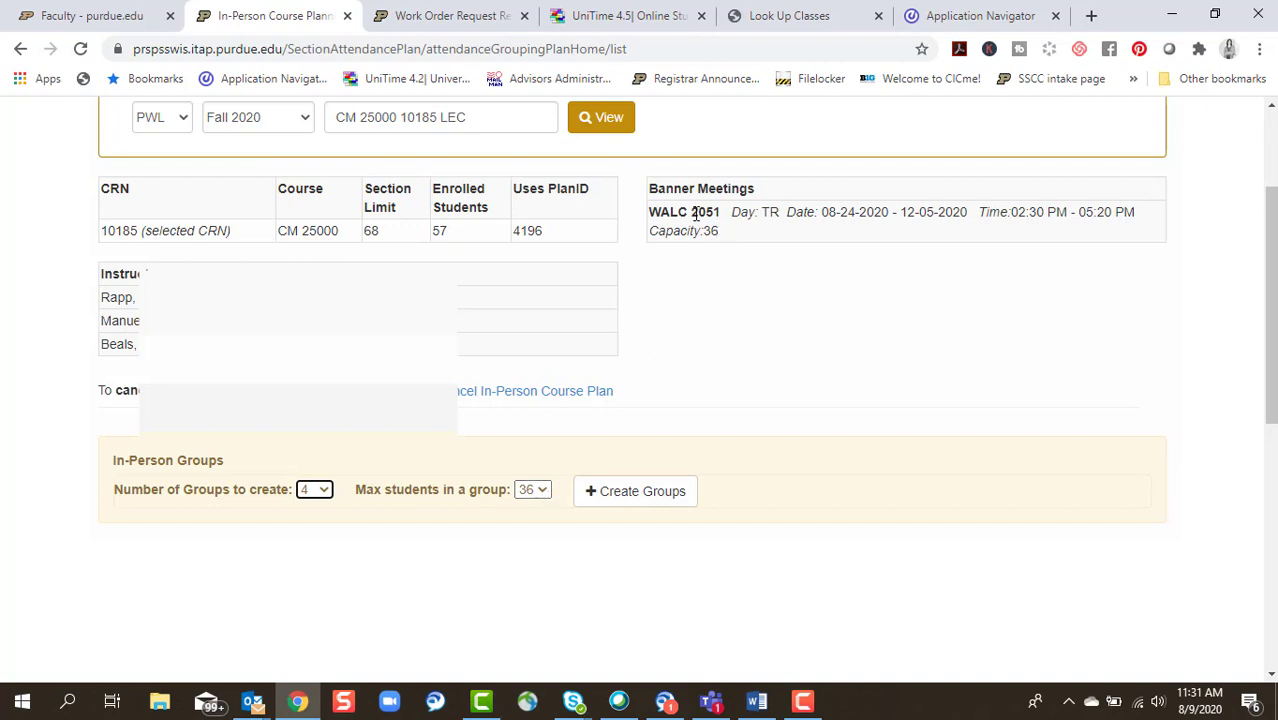
left_click(630, 494)
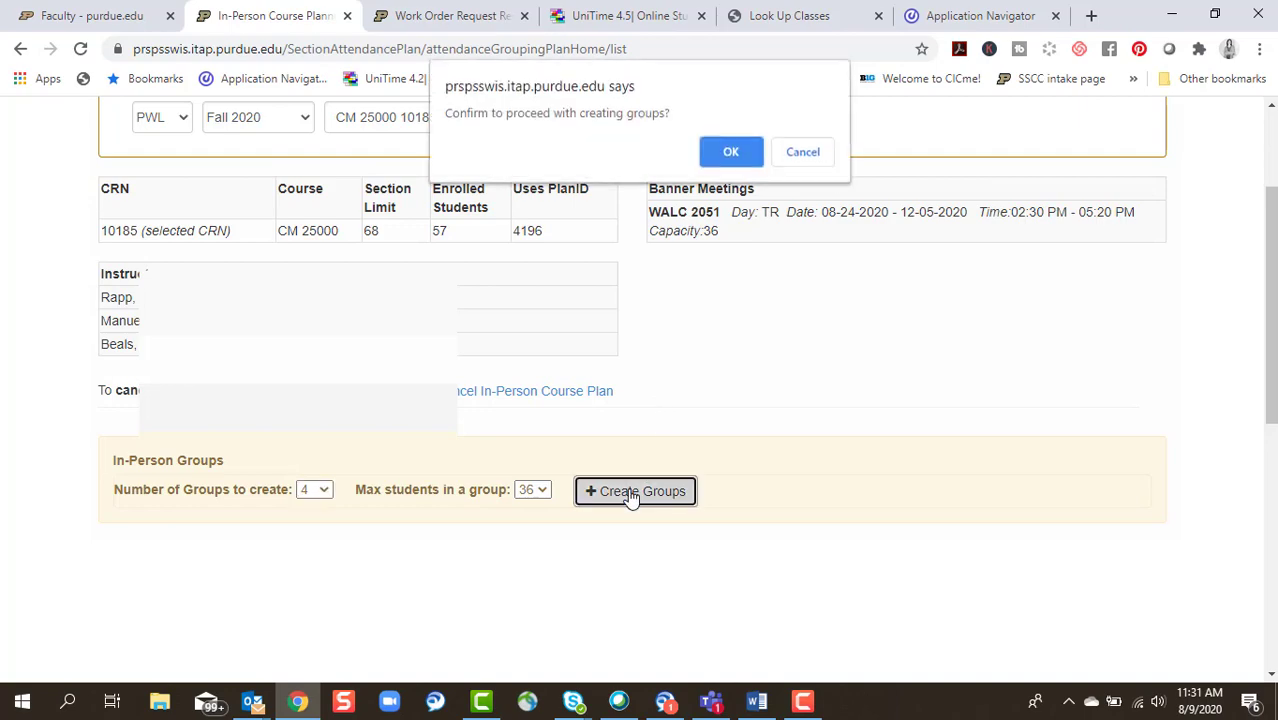
left_click(731, 156)
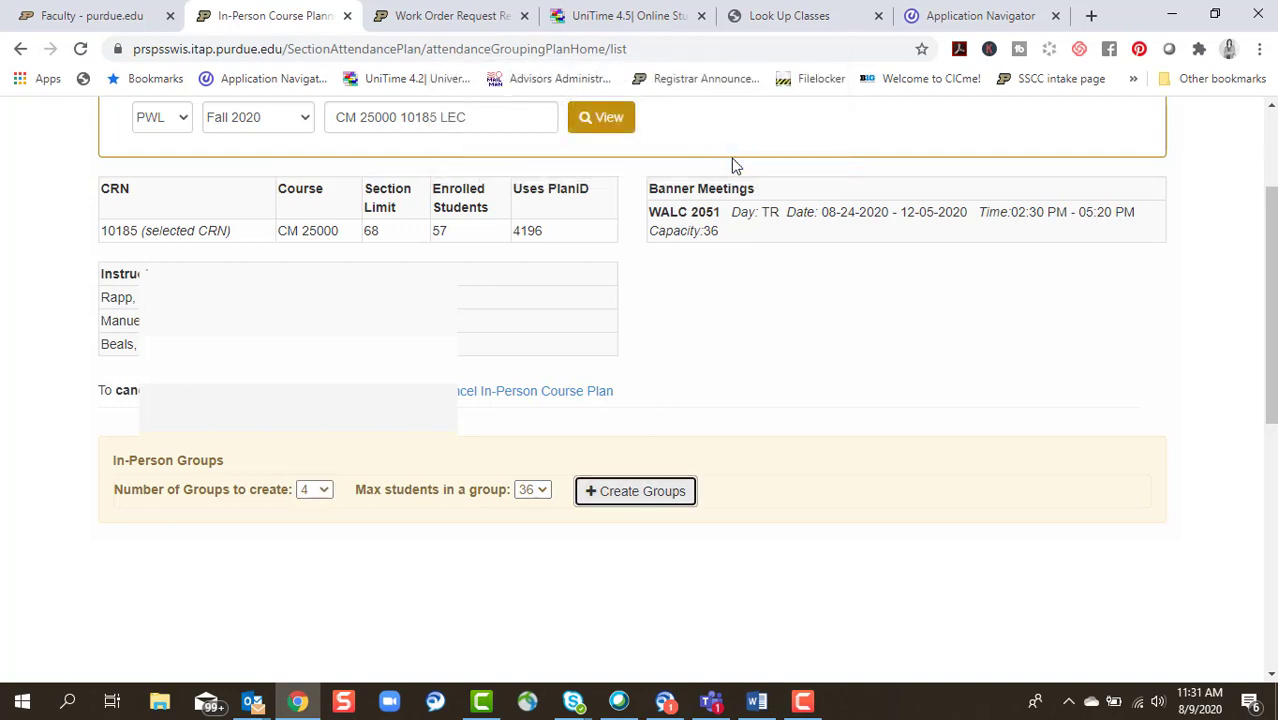
Add a weekly WALC 2051 meeting for Group1 ending at 15:30
scroll(632, 362, "down", 1)
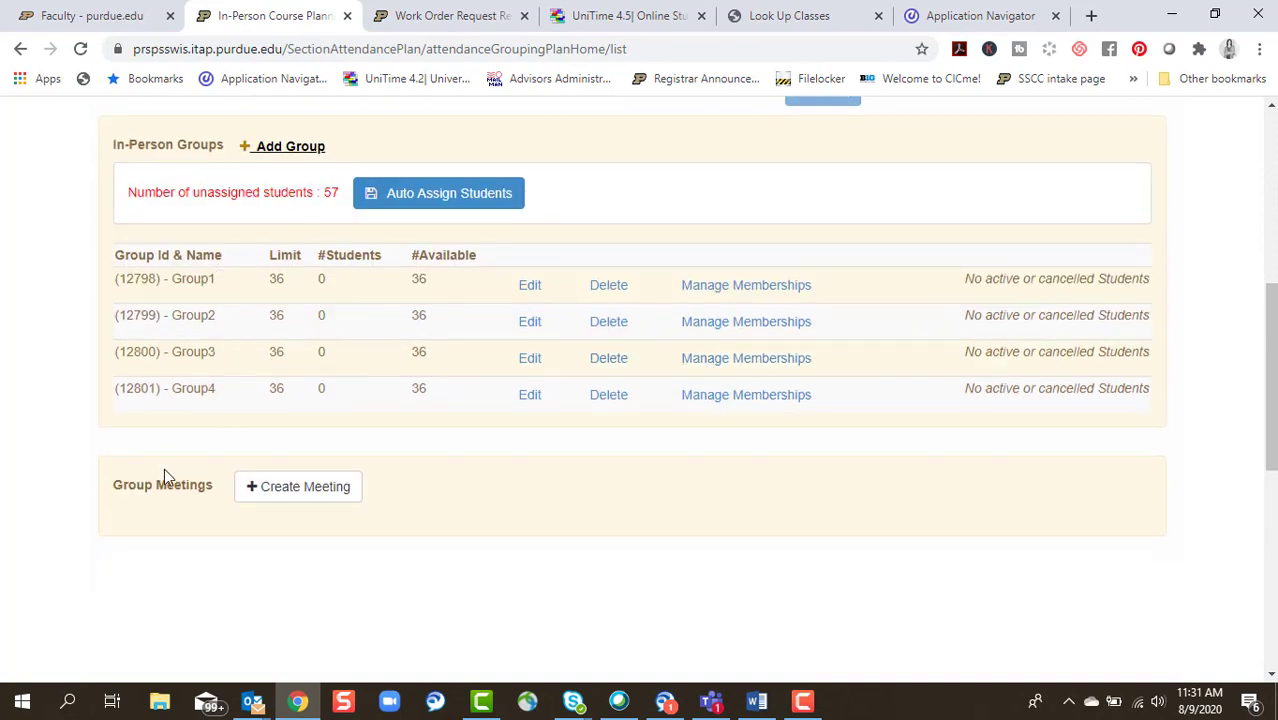
left_click(305, 488)
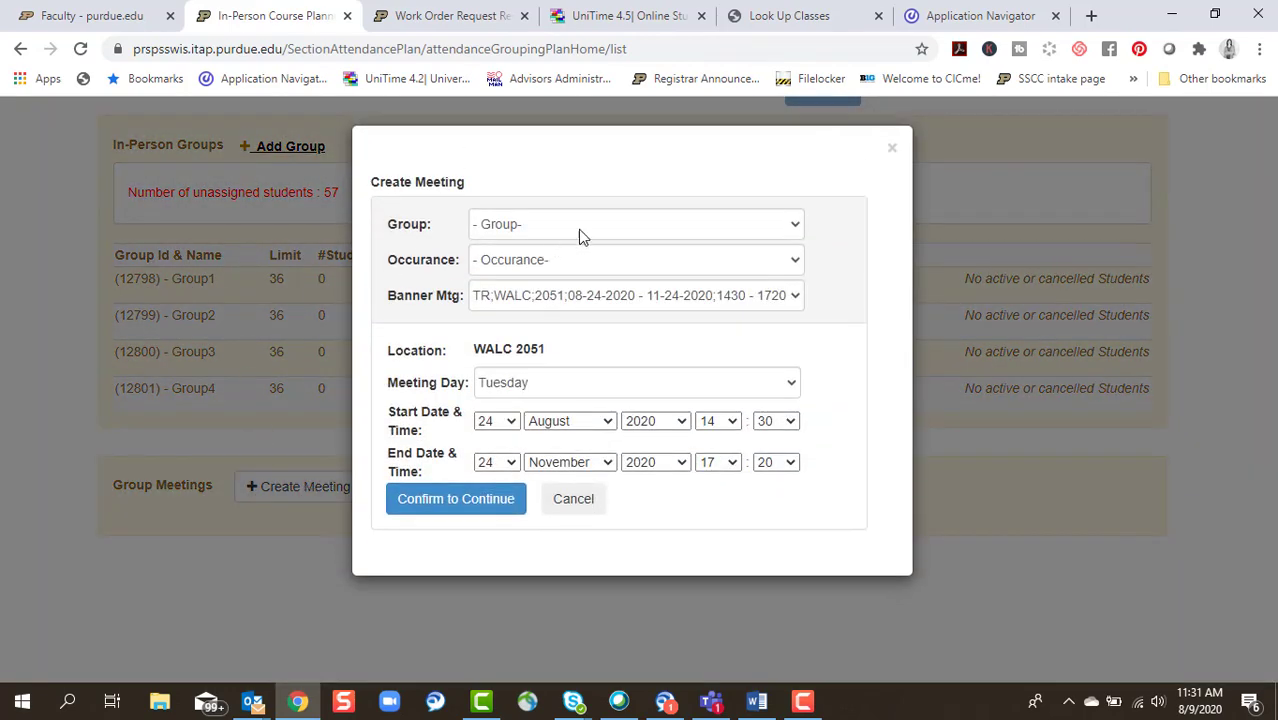
left_click(578, 229)
left_click(567, 246)
left_click(565, 234)
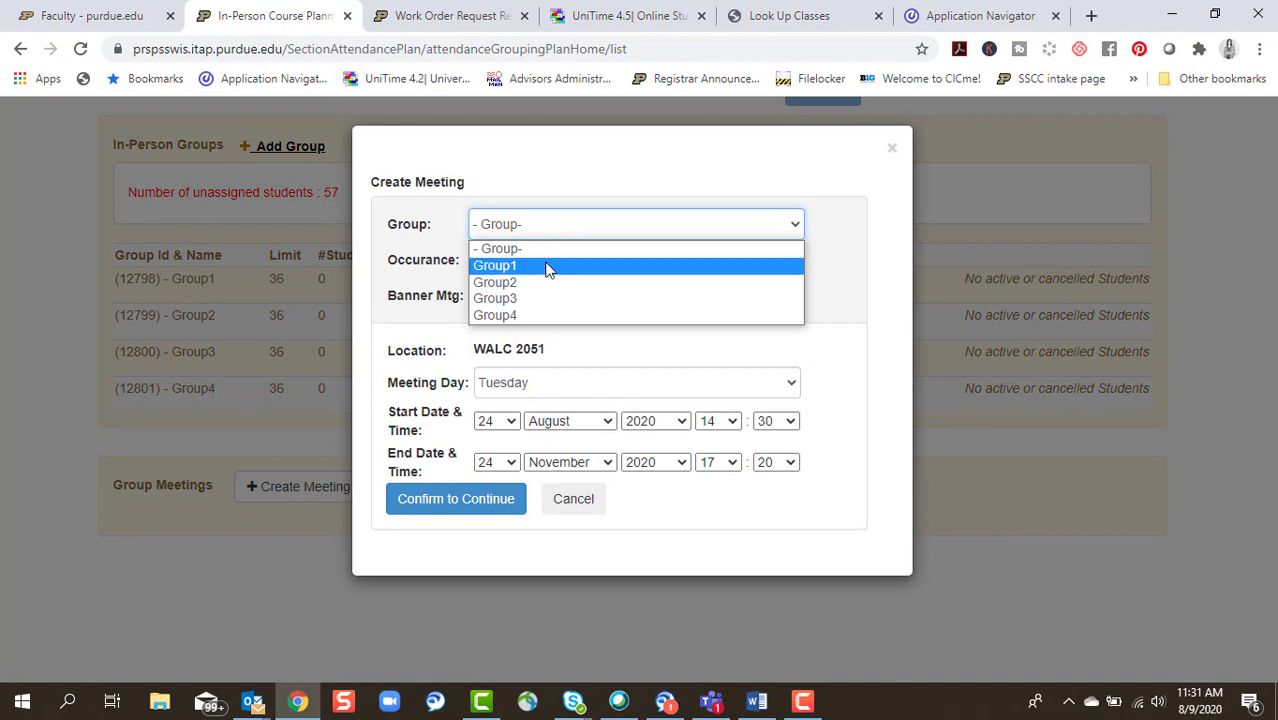
left_click(548, 268)
left_click(521, 263)
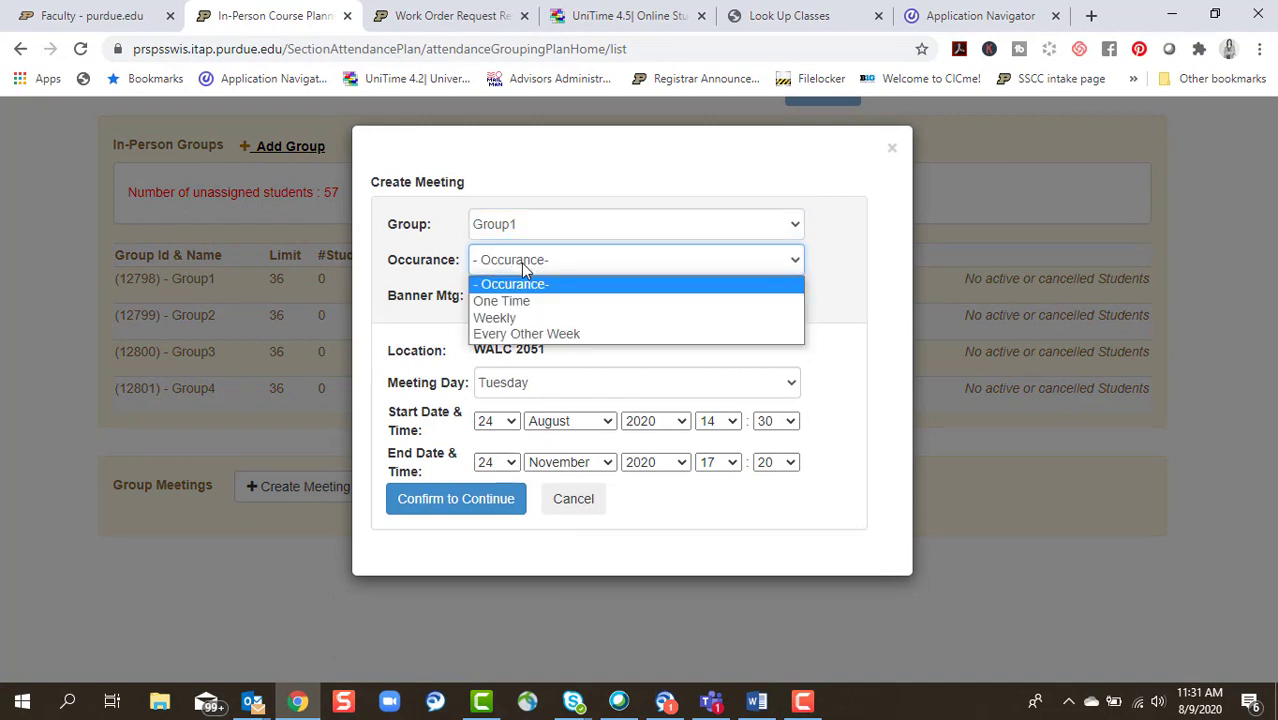
left_click(500, 318)
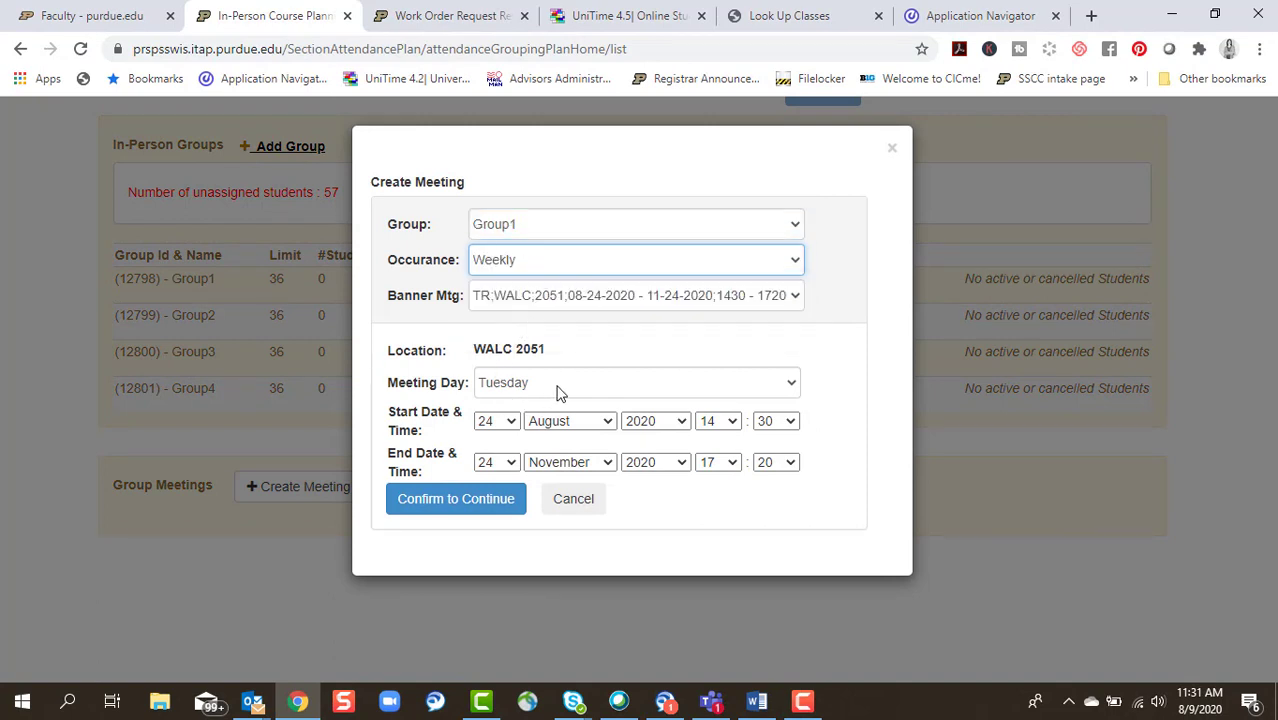
left_click(736, 465)
left_click(699, 388)
key("Tab")
key("0")
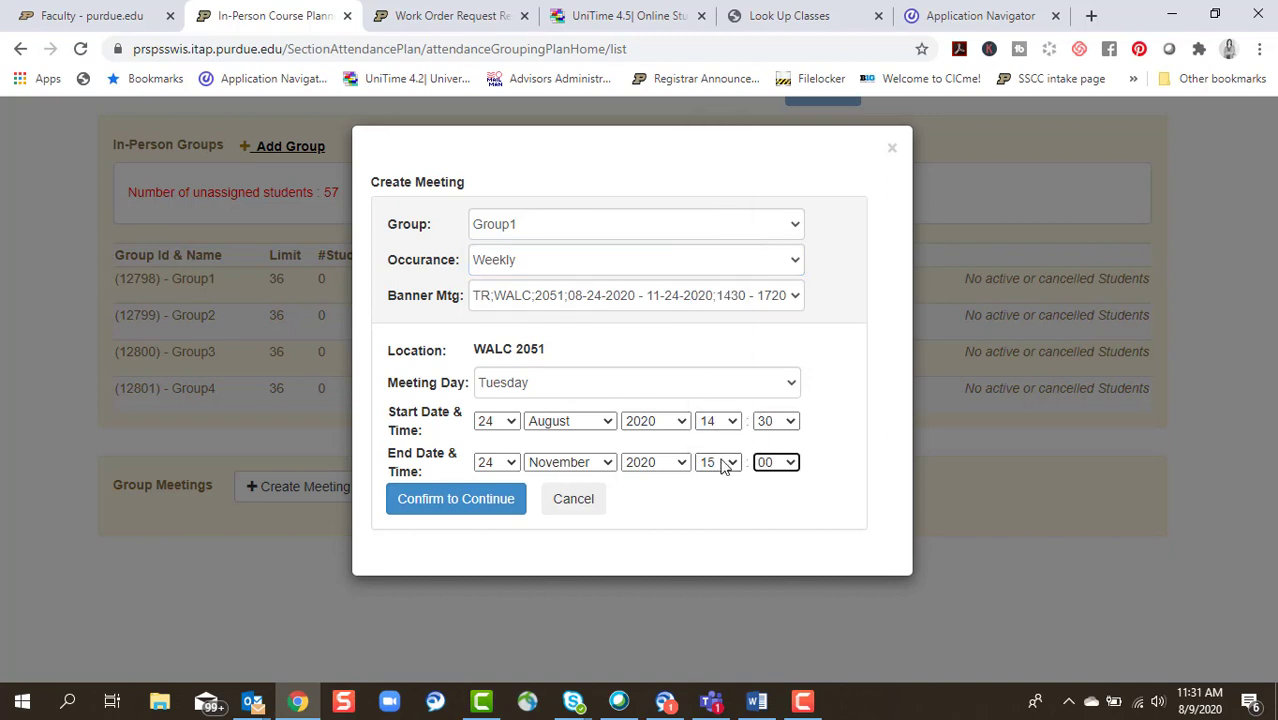
left_click(778, 463)
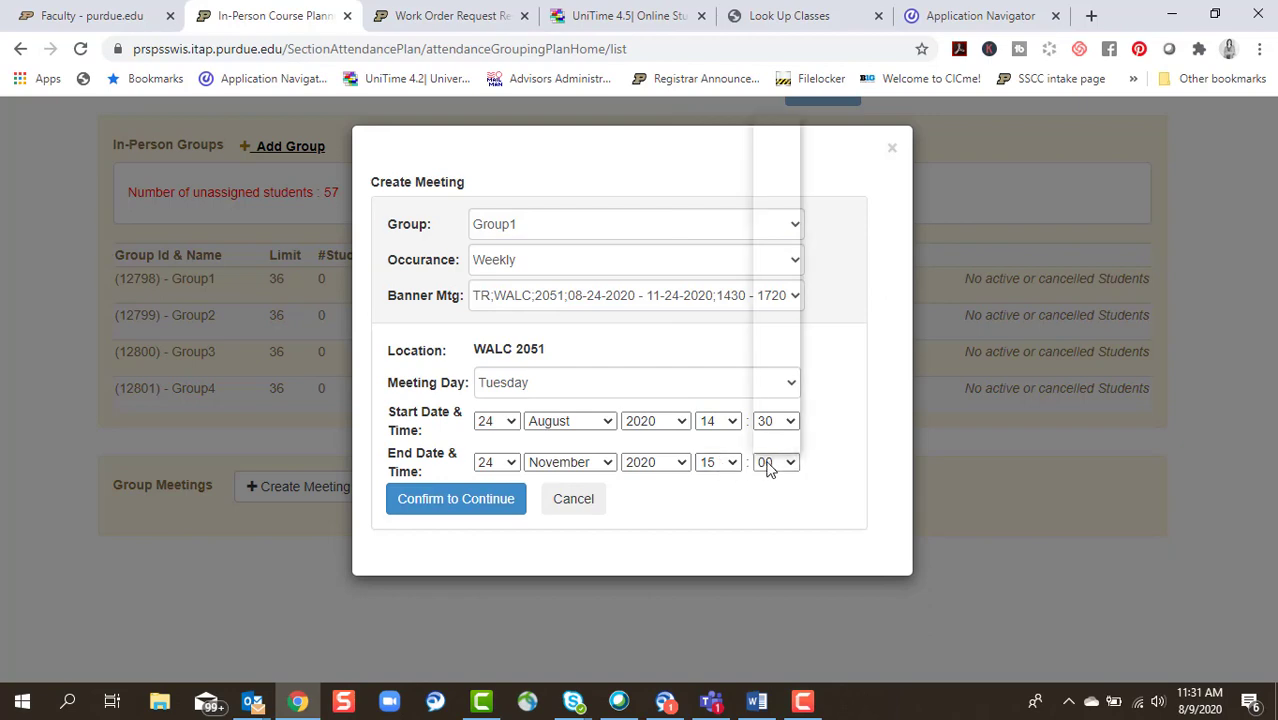
scroll(790, 260, "down", 5)
left_click(766, 276)
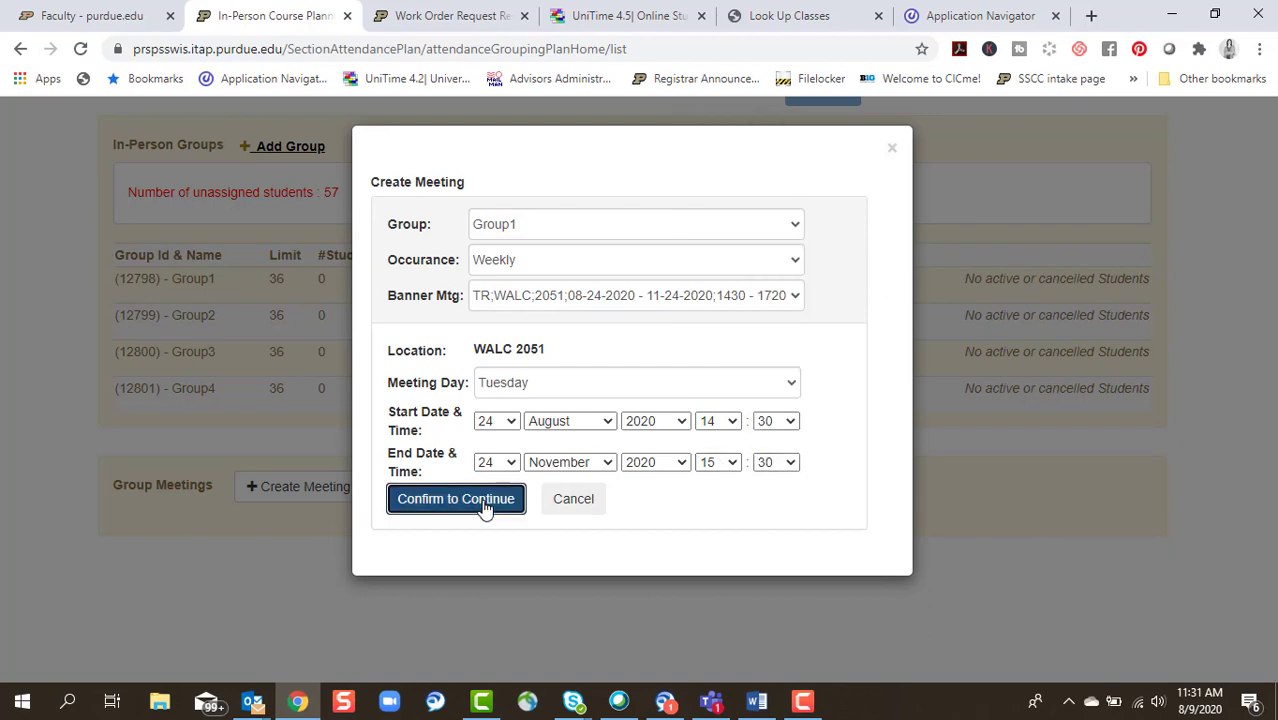
left_click(456, 498)
Add weekly WALC 2051 meetings for Group2 and the next group
left_click(298, 487)
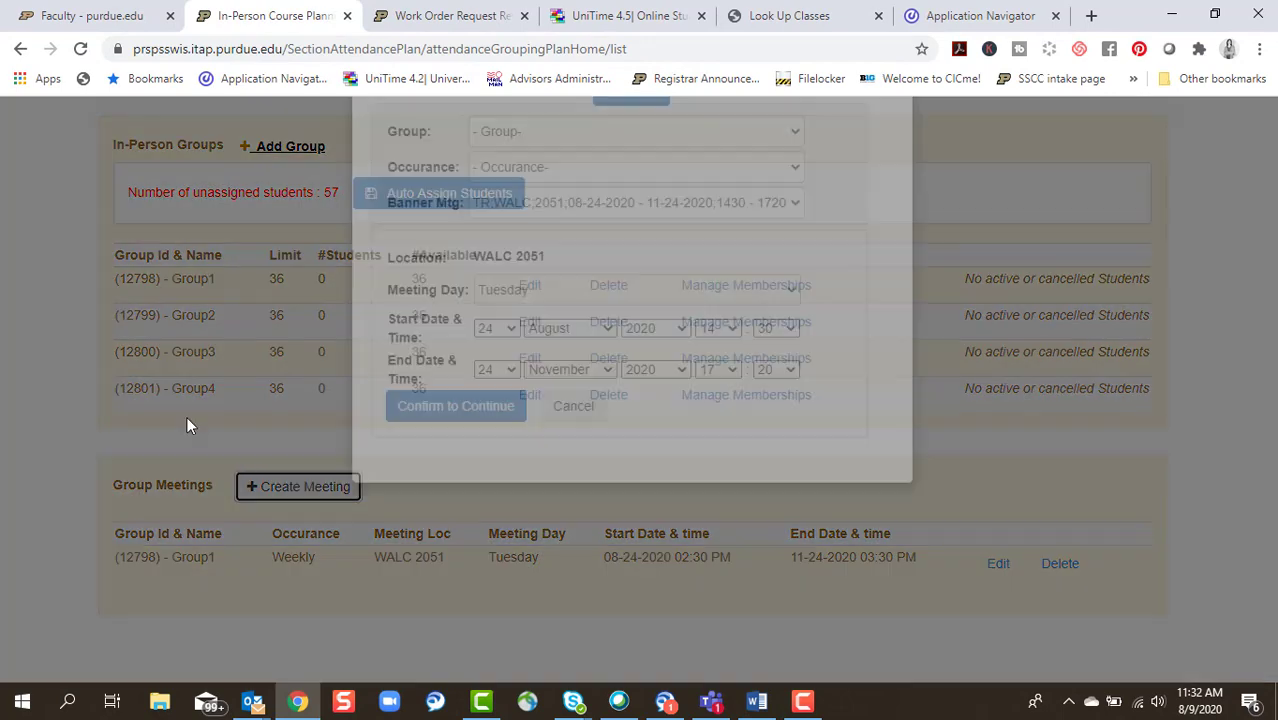
left_click(537, 229)
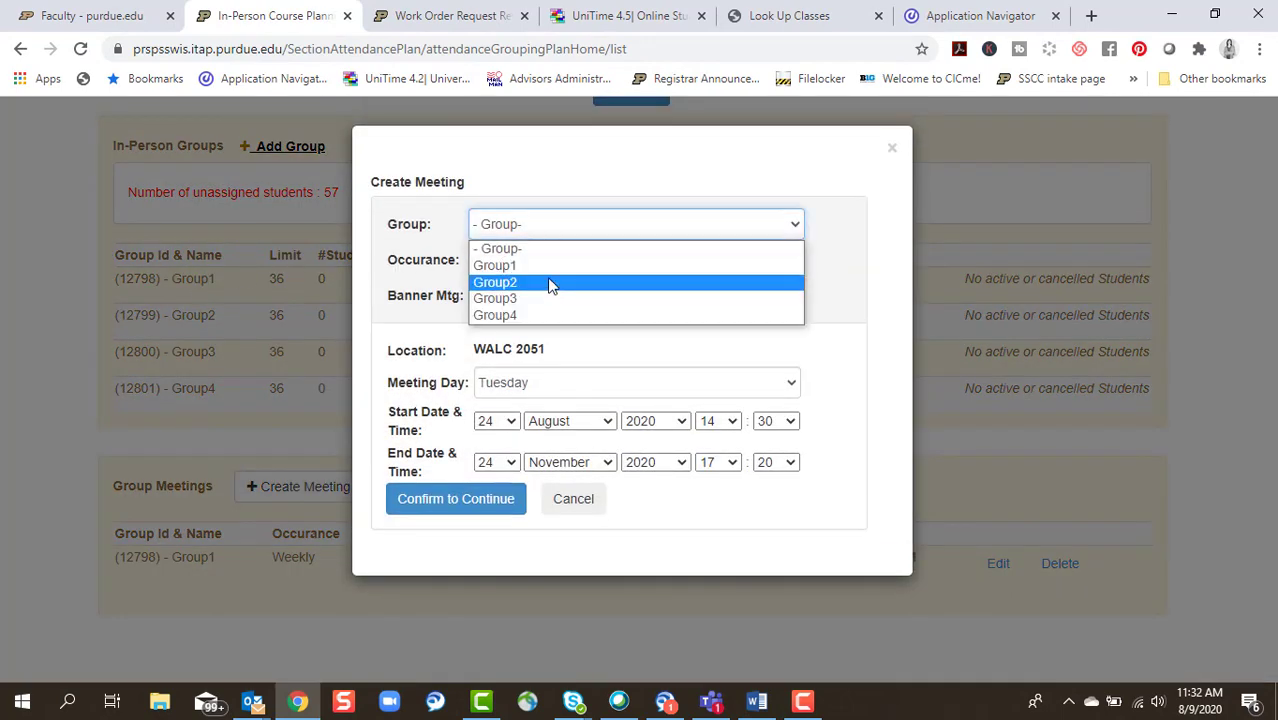
left_click(551, 280)
left_click(456, 498)
left_click(312, 486)
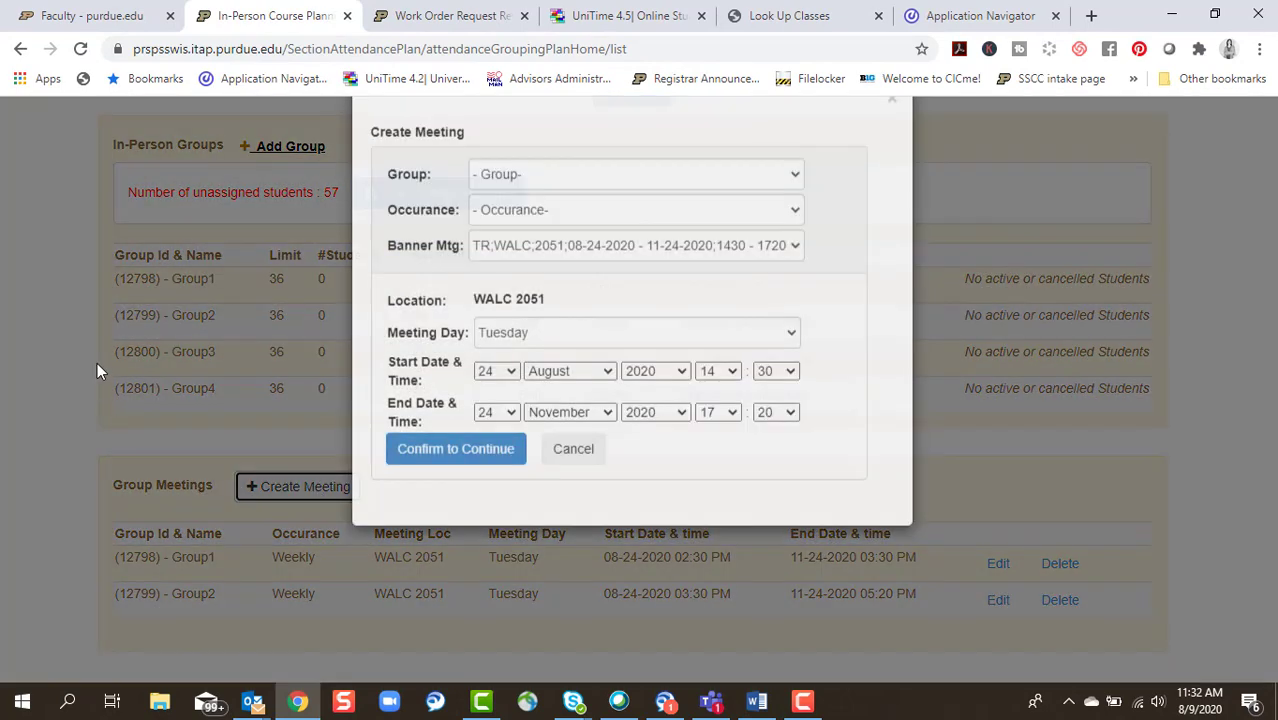
left_click(505, 229)
left_click(540, 288)
left_click(471, 499)
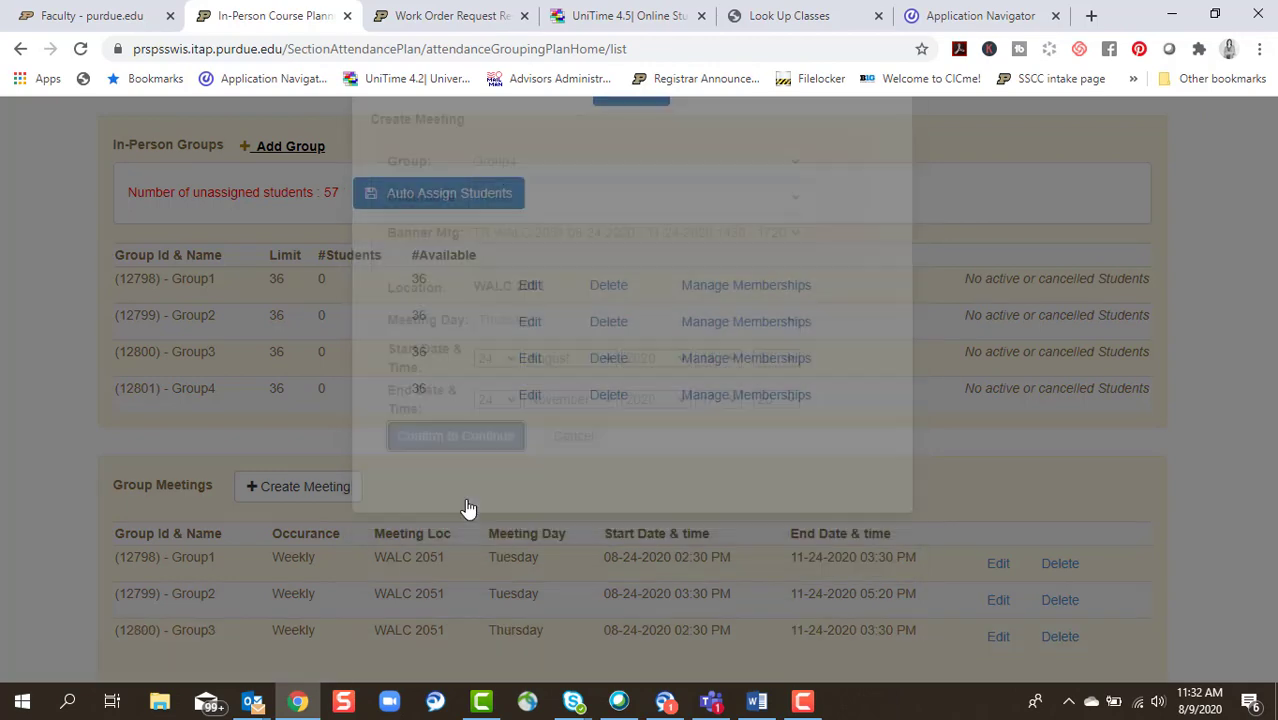
scroll(1176, 304, "down", 2)
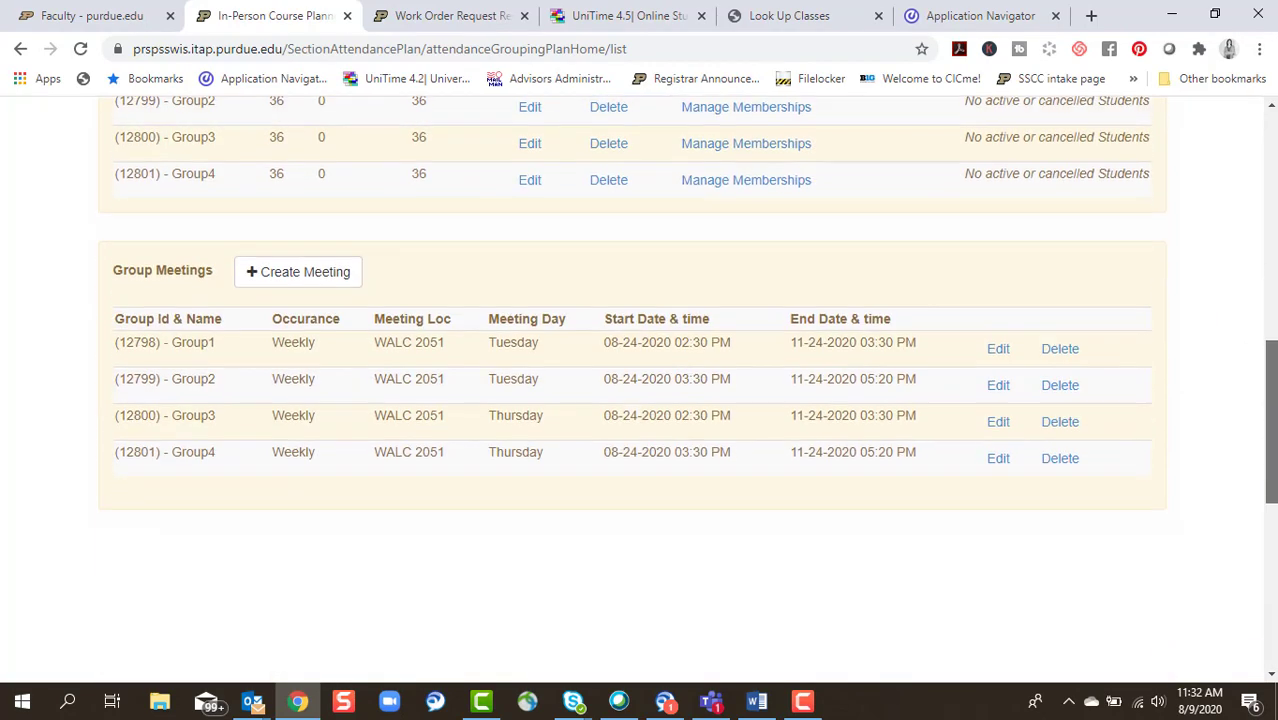
Auto-assign the 57 students: 15 to Group1 and 14 each to Groups 2–4
left_click_drag(1272, 402, 1272, 330)
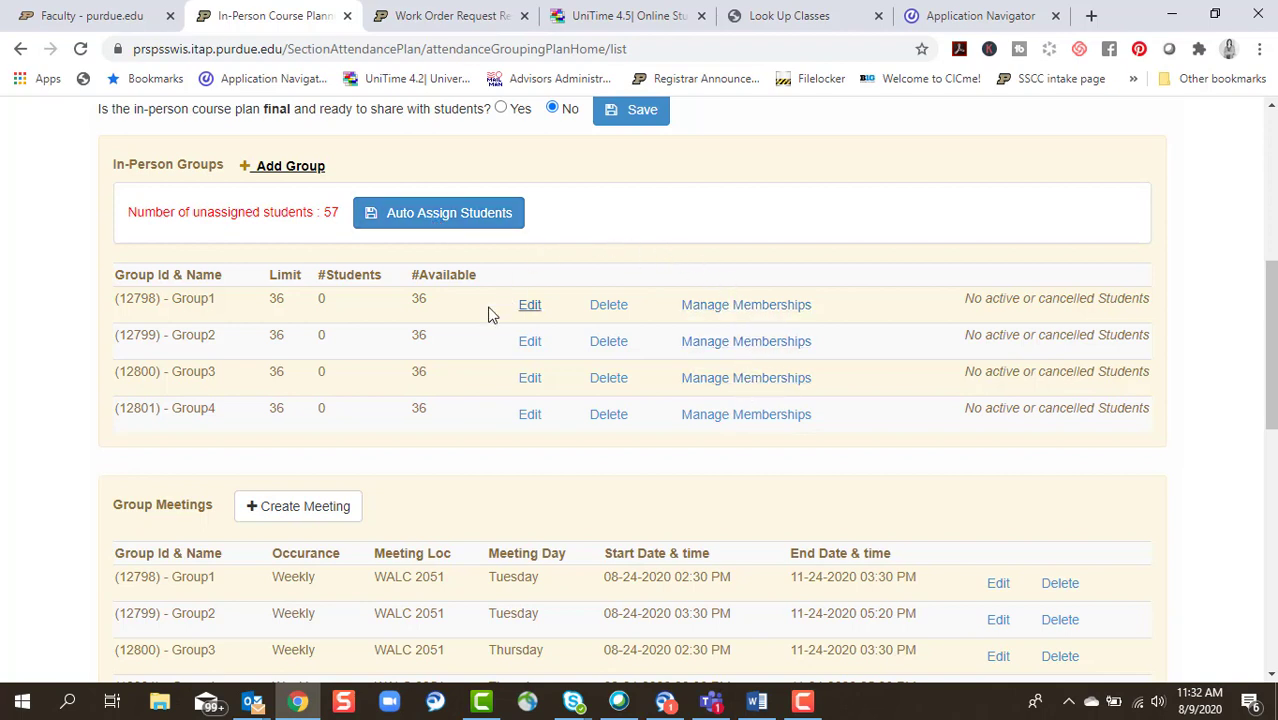
left_click(413, 219)
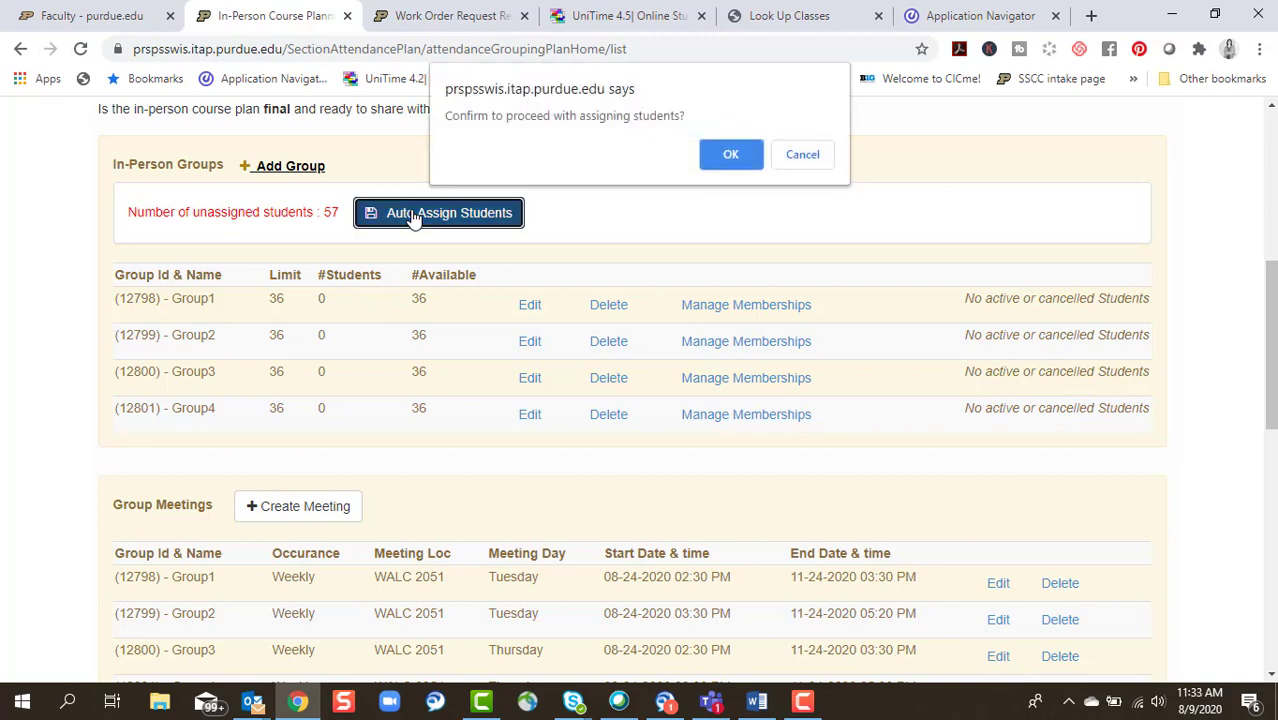
left_click(728, 157)
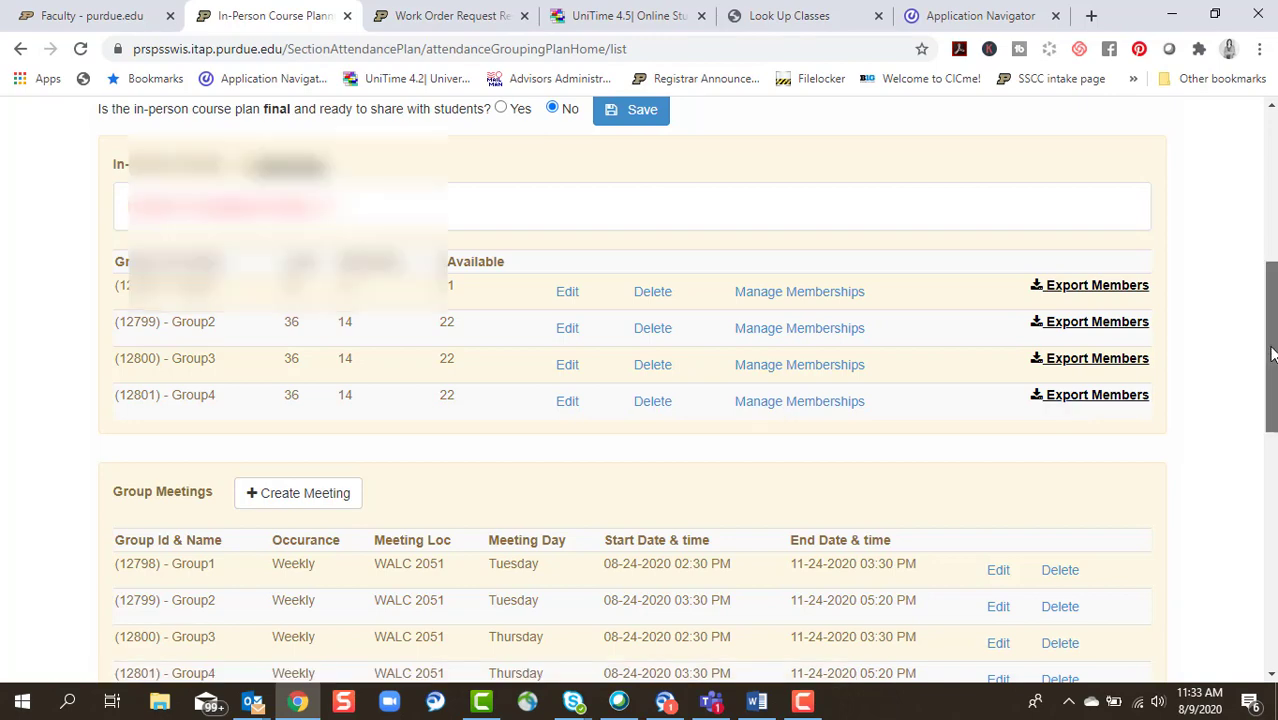
Mark the in-person plan final and ready to share (Yes), then save and confirm
left_click_drag(1271, 355, 1271, 335)
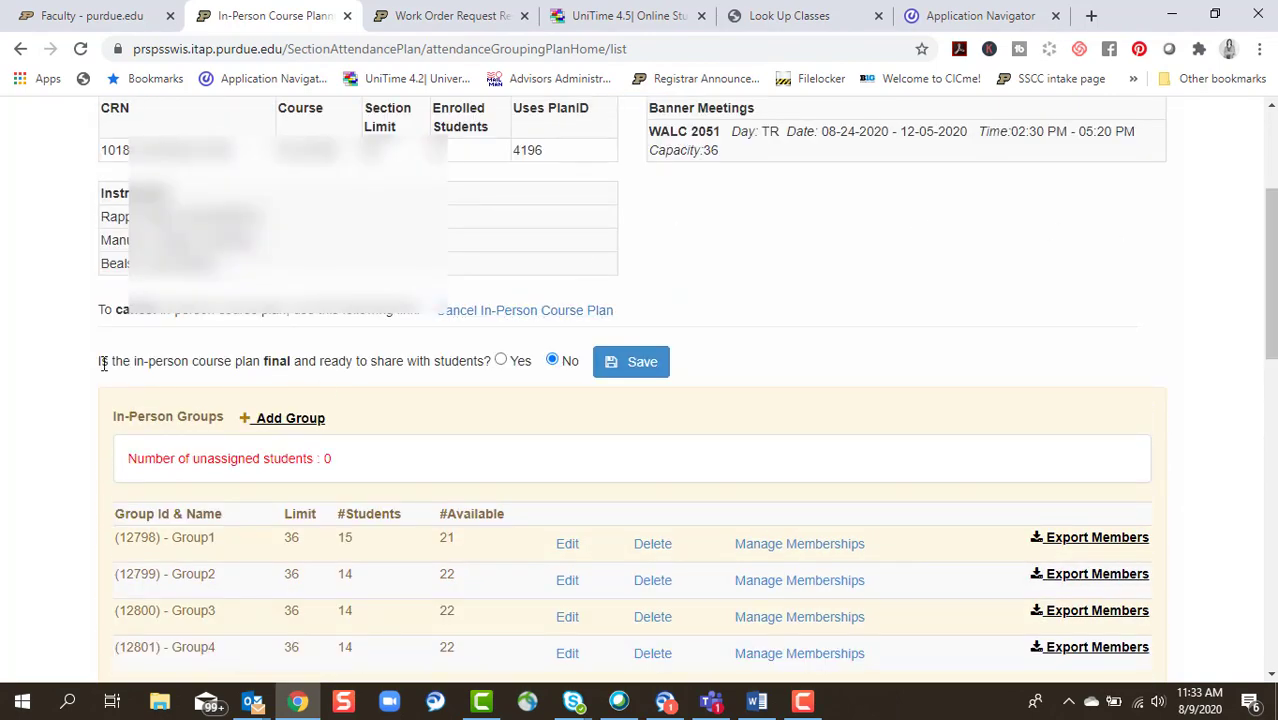
left_click(501, 360)
left_click(639, 368)
left_click(721, 152)
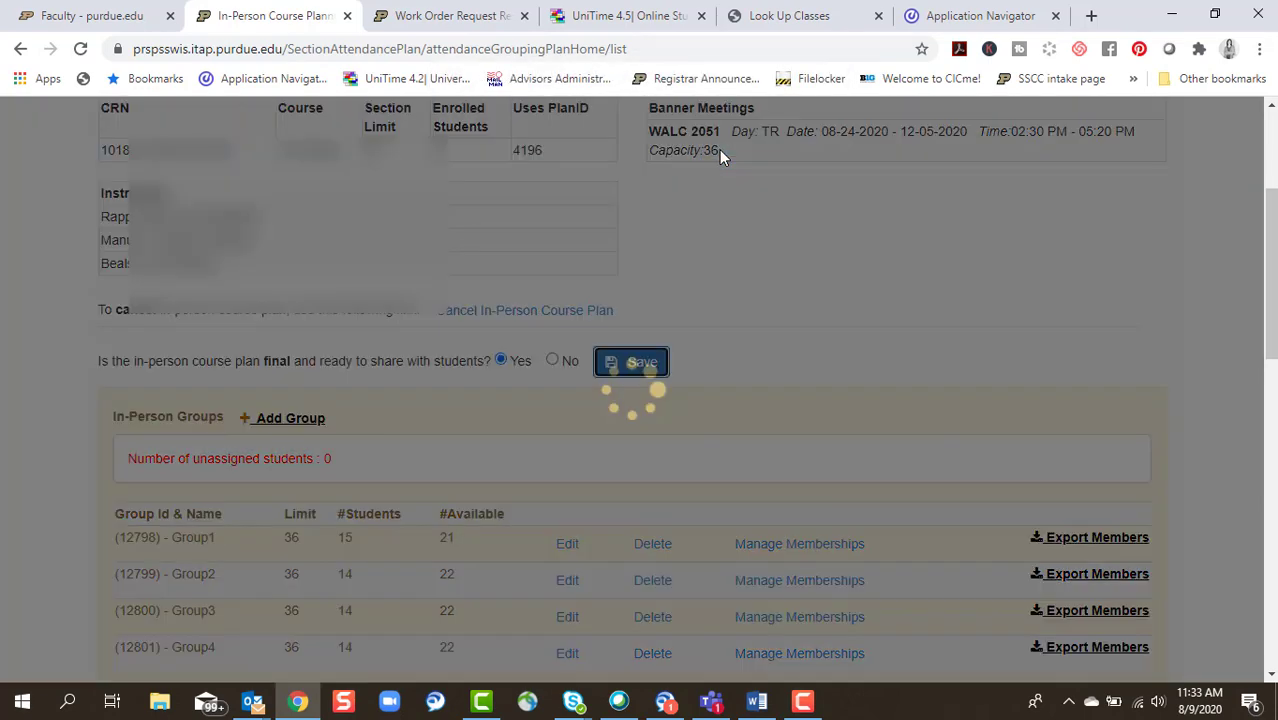